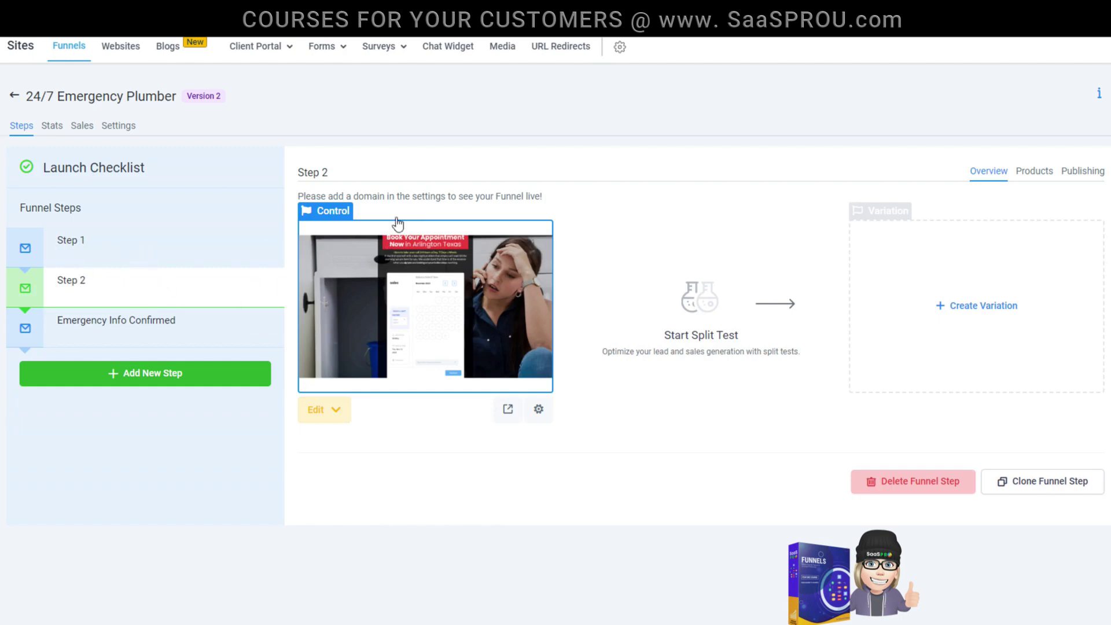
Rename the Emergency Info Confirmed funnel step to "Step 3" and replace its path with one beginning "/step"
left_click(1044, 490)
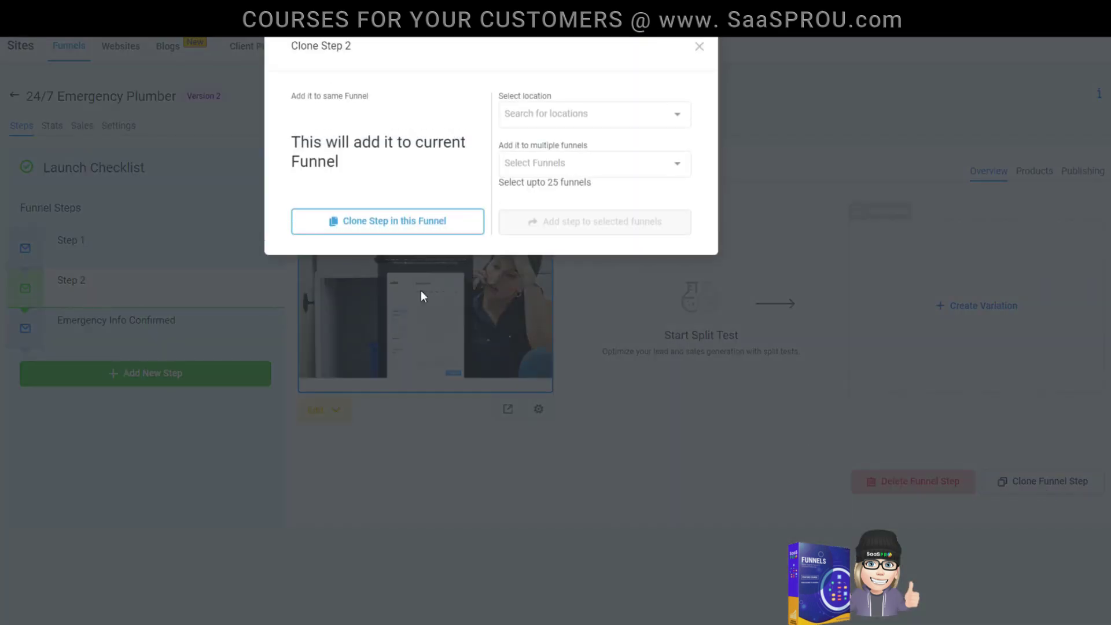
left_click(800, 108)
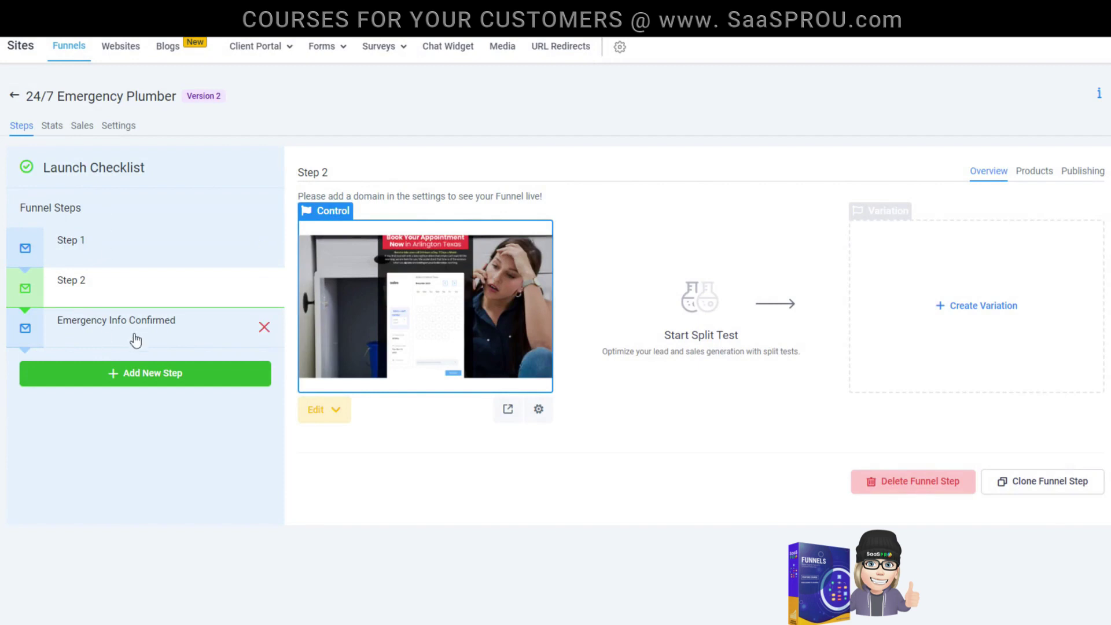
left_click(107, 331)
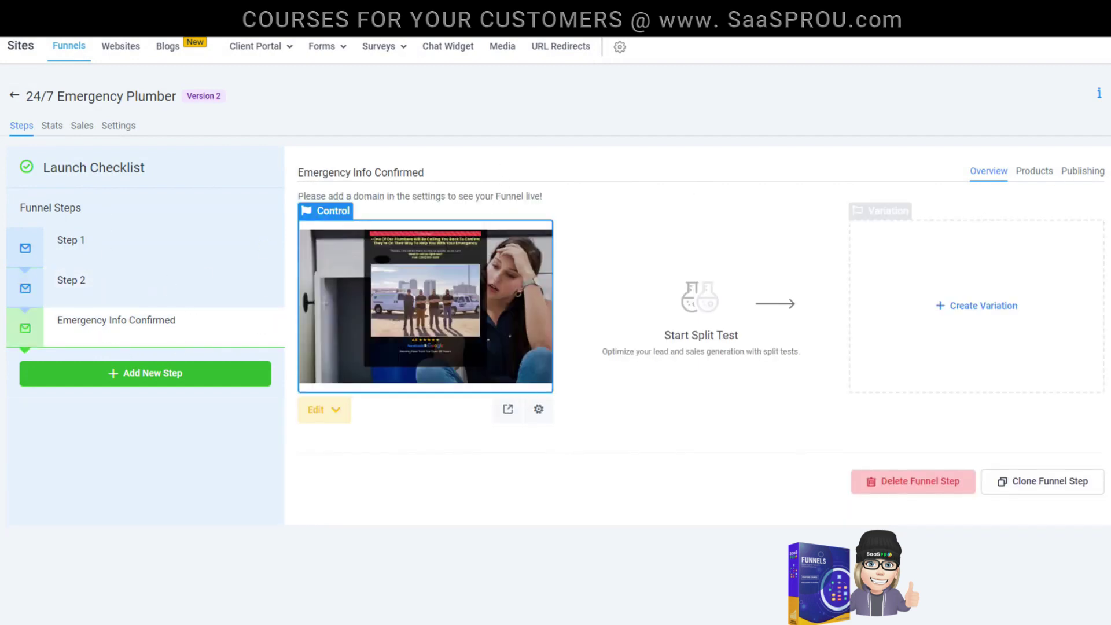
left_click(1084, 173)
triple_click(580, 236)
type("Step 3")
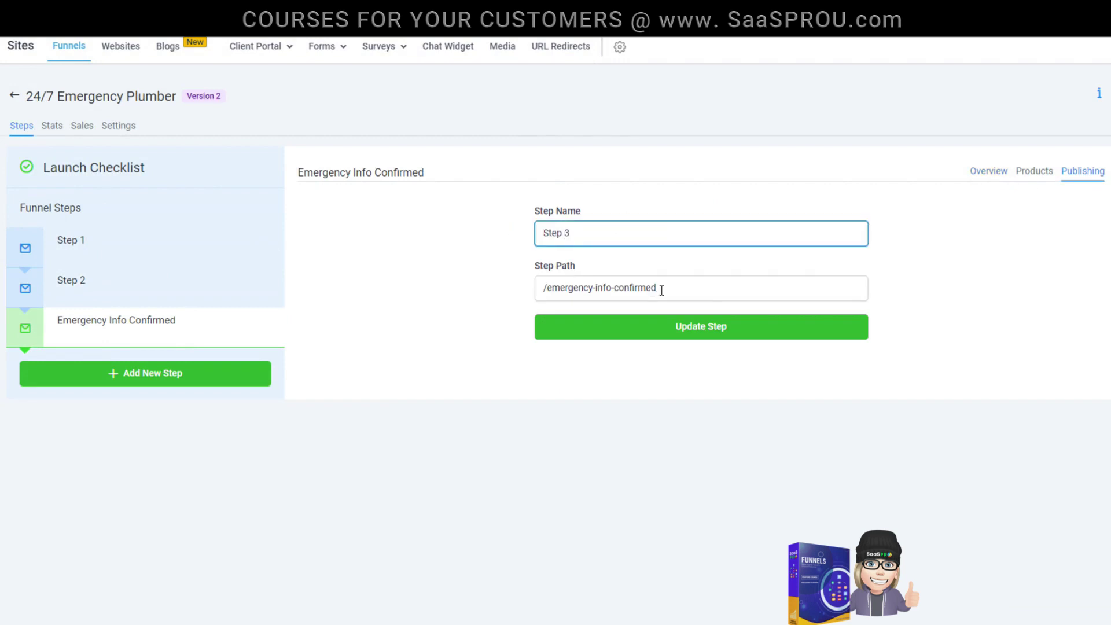
left_click_drag(661, 290, 552, 291)
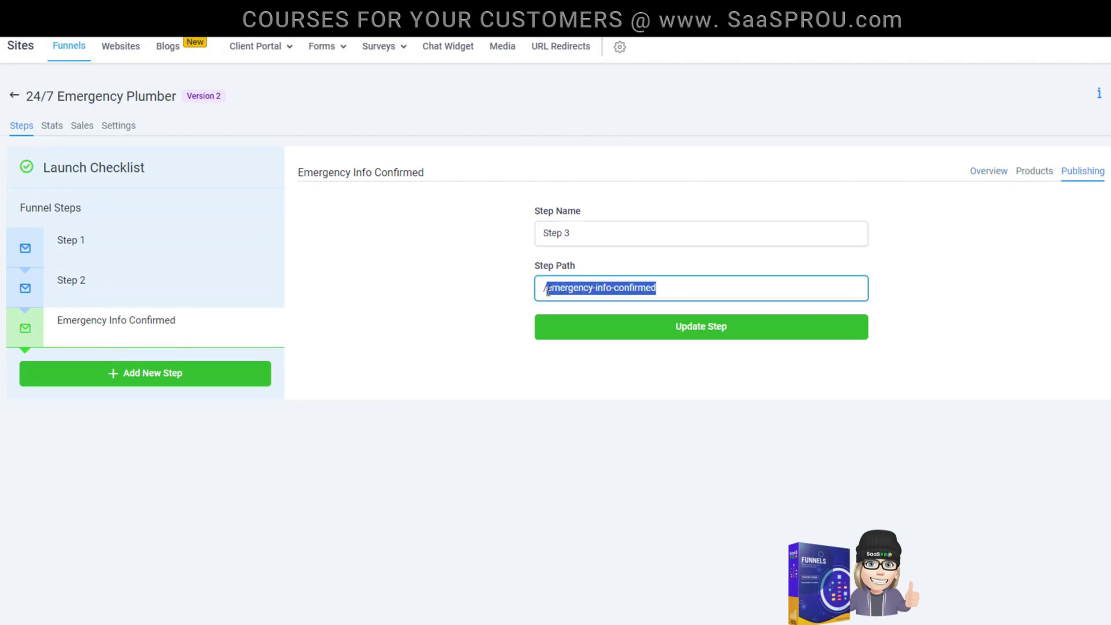
type("step")
key("Return")
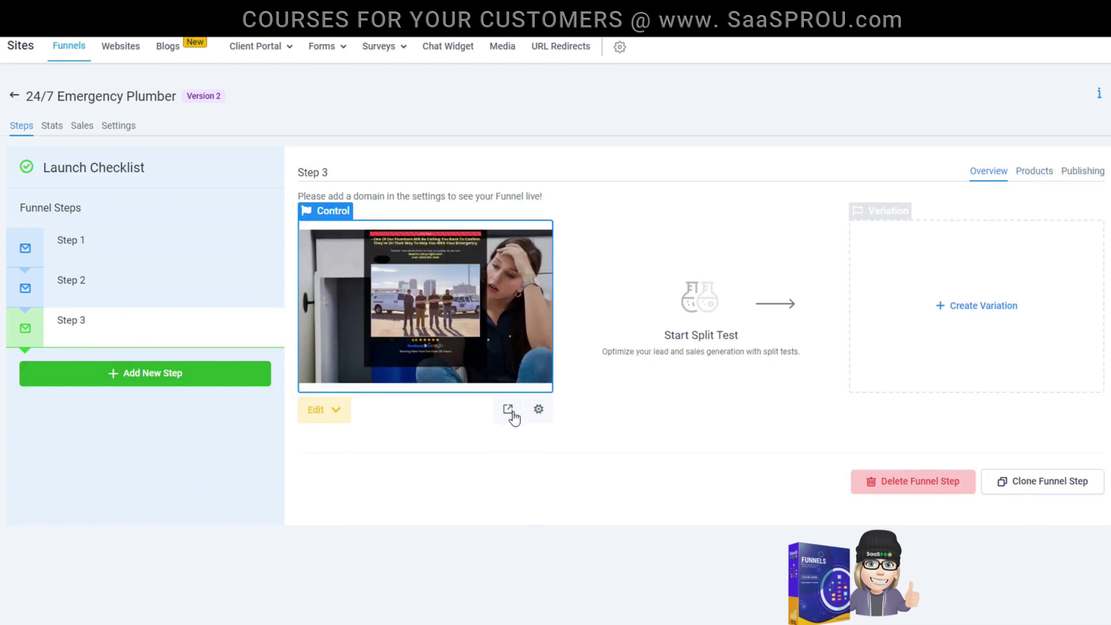
Replace the Step 3 page's long offer-claim path with a short step path in the page settings and update the page
left_click(538, 410)
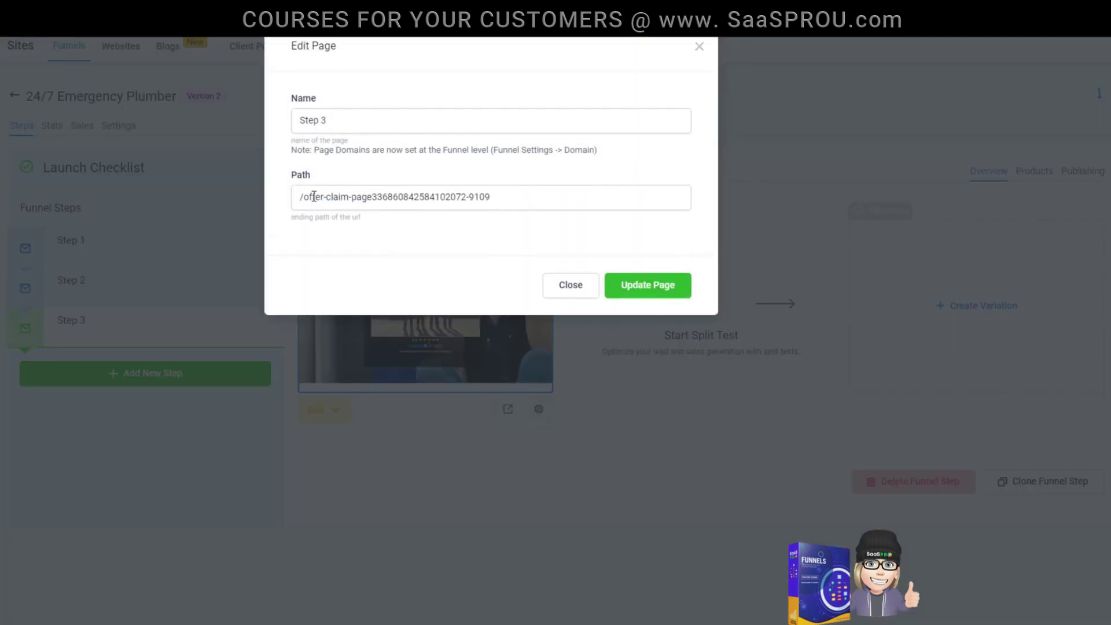
left_click_drag(306, 201, 623, 207)
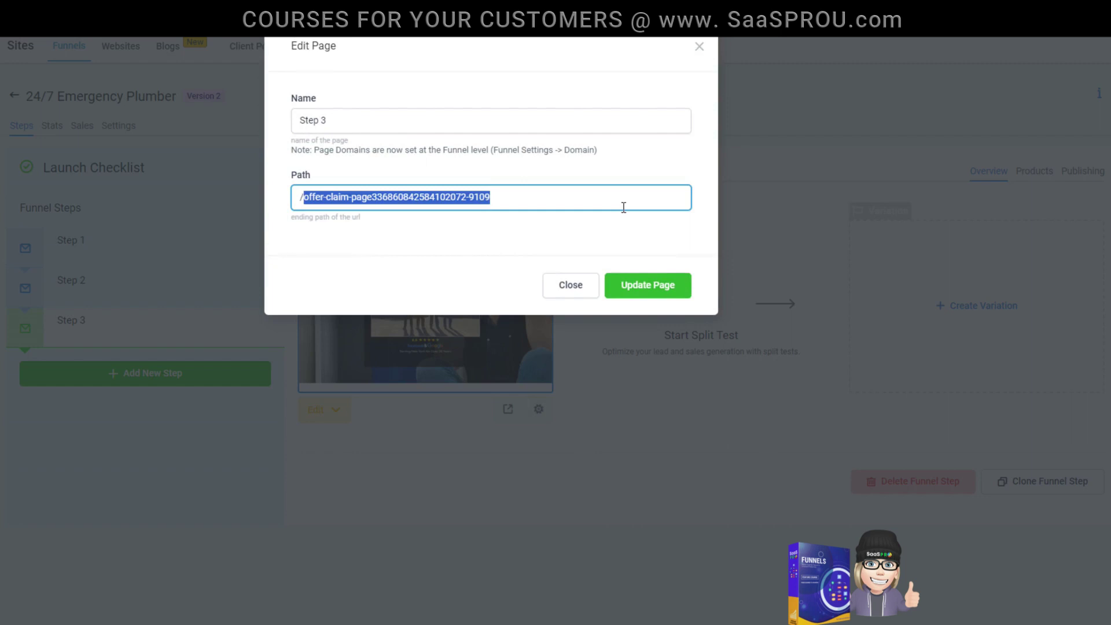
type("ste")
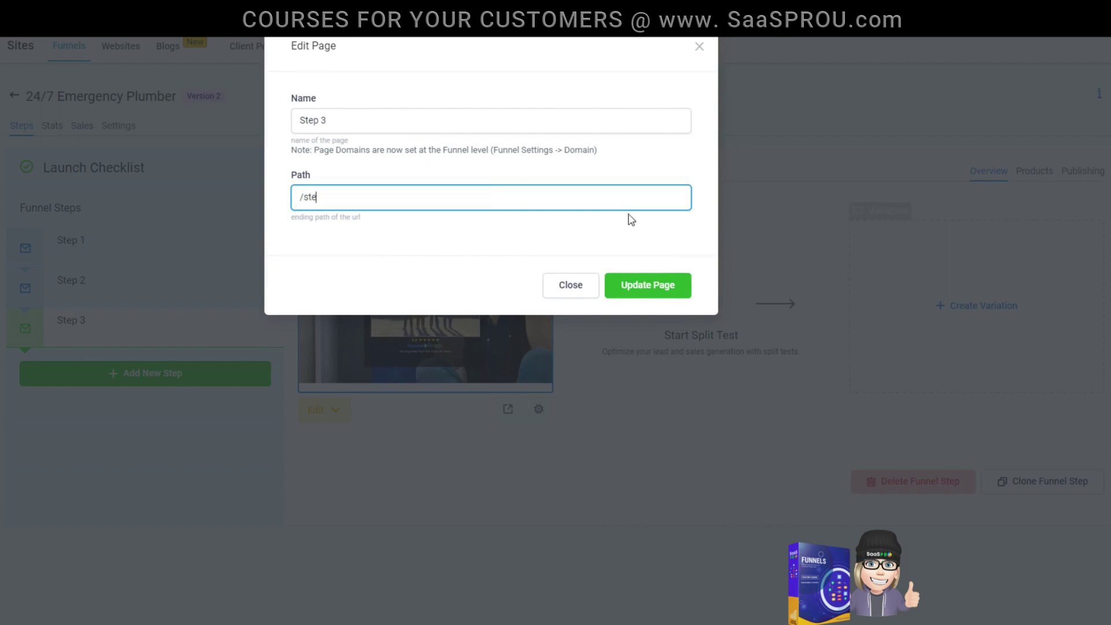
left_click(611, 289)
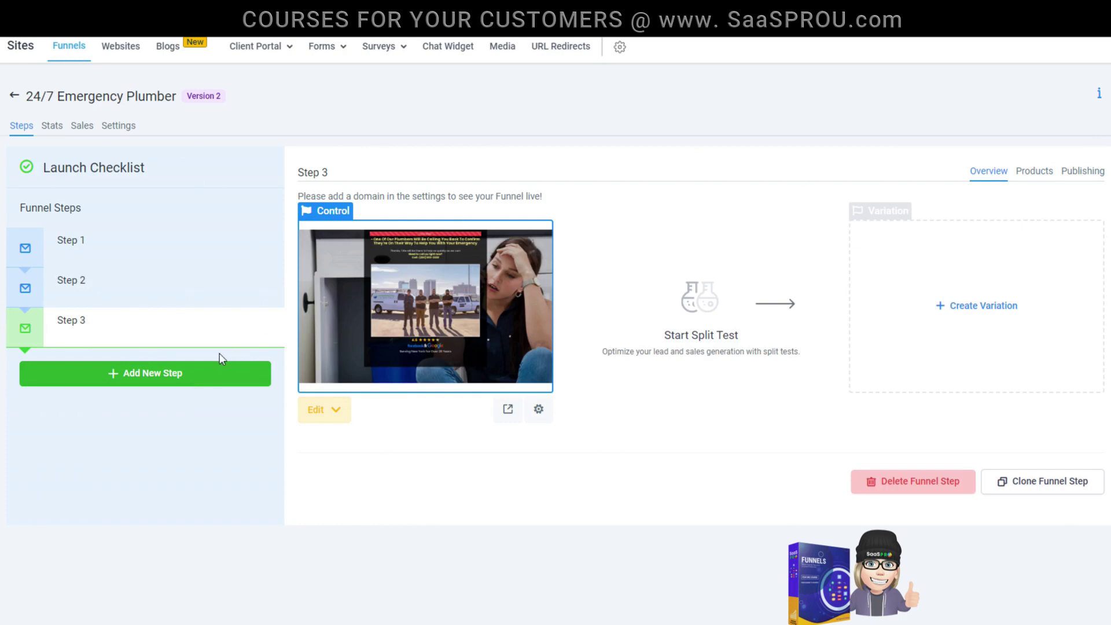
Open the Step 3 page for editing and highlight the contact first-name placeholder in its headline
left_click(325, 411)
left_click(339, 447)
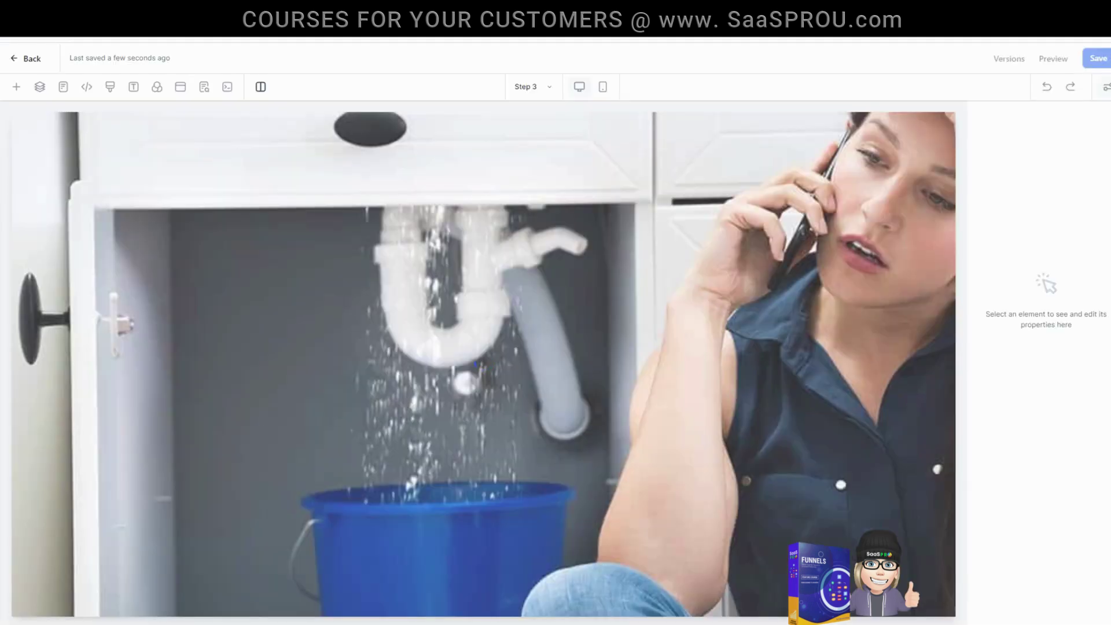
left_click(476, 356)
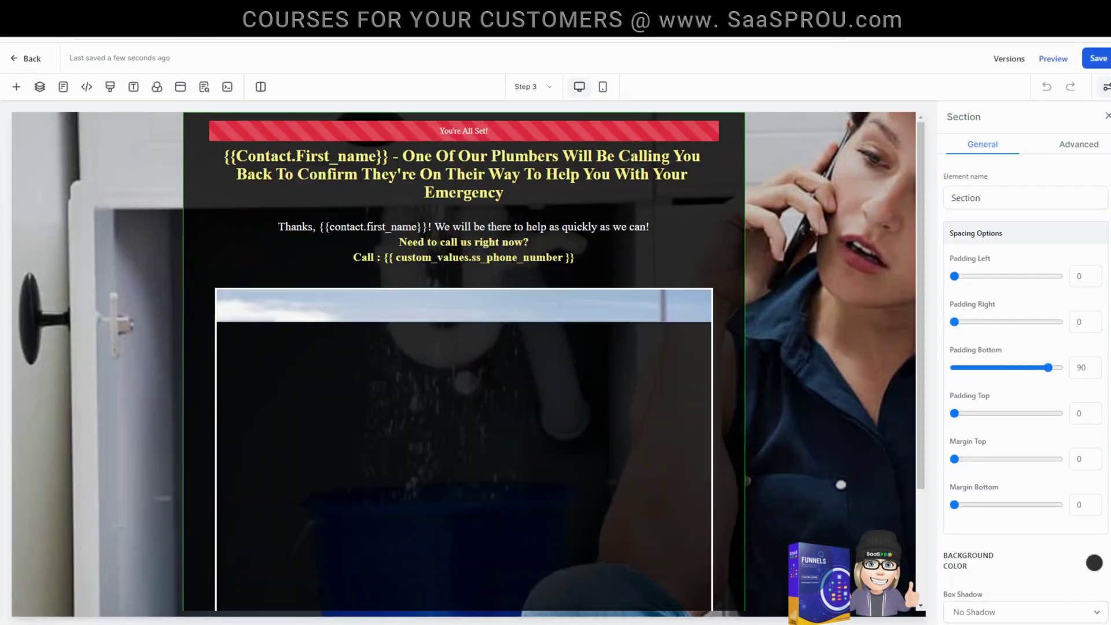
left_click(312, 162)
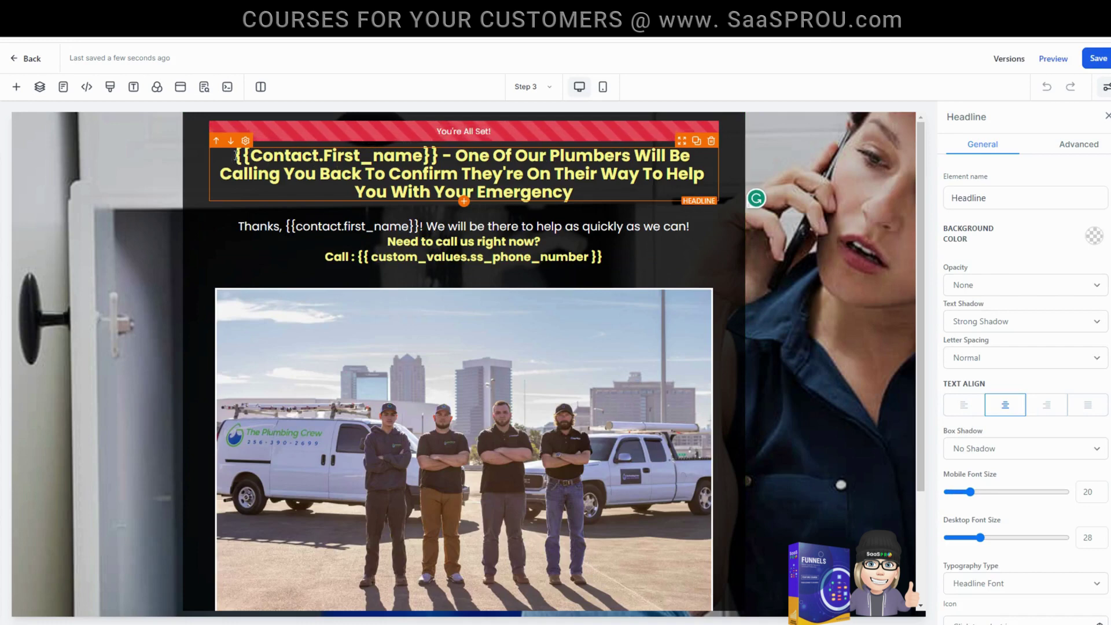
left_click_drag(260, 154, 439, 158)
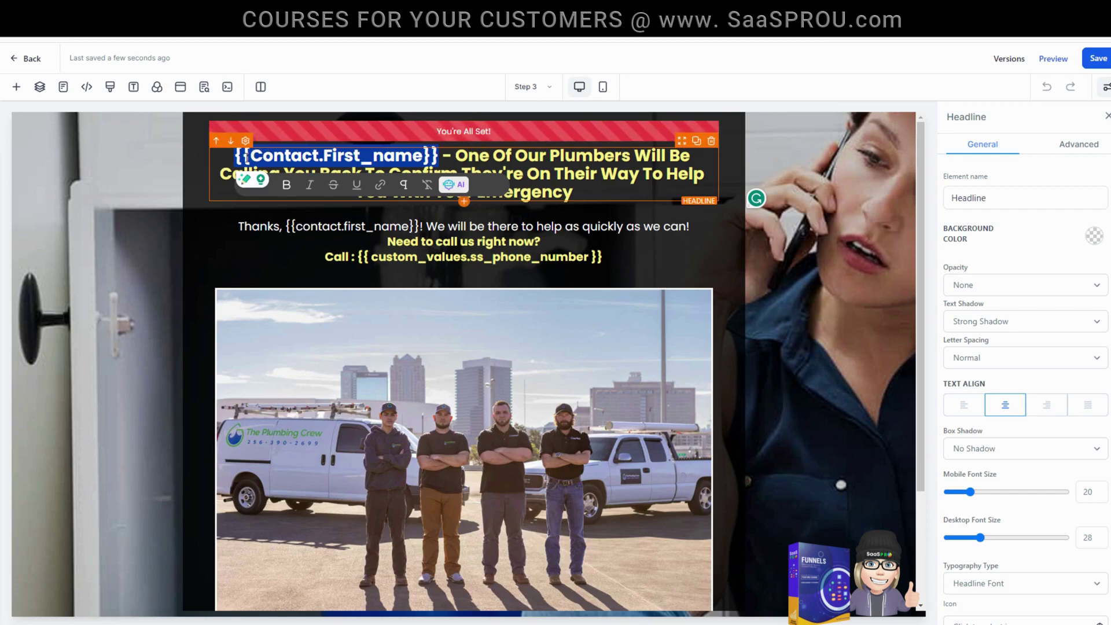
left_click(551, 158)
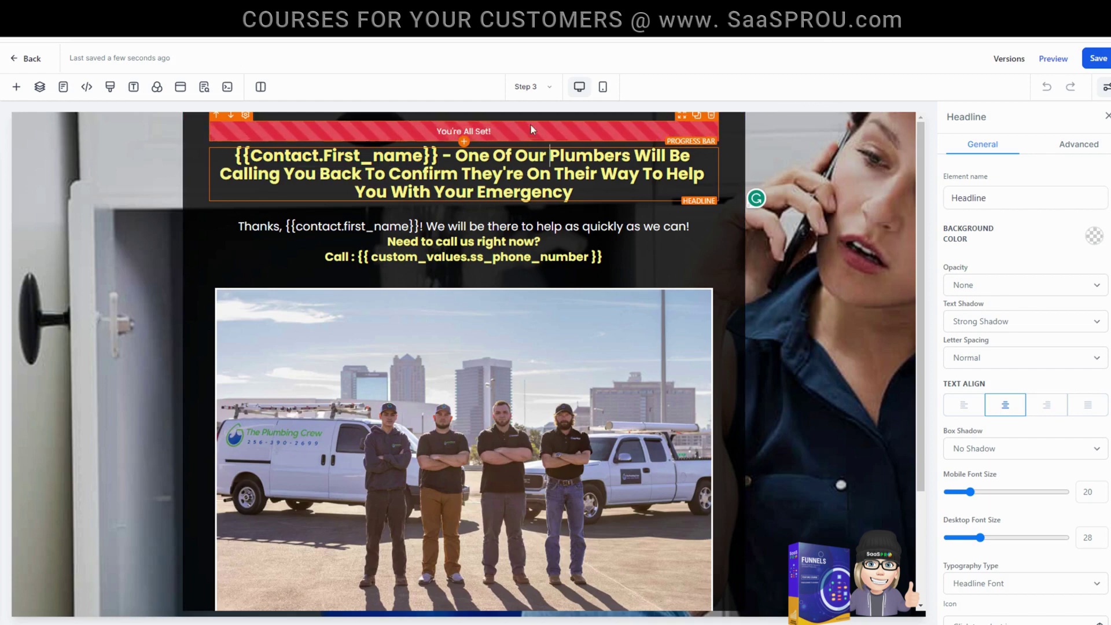
Examine the Step 3 page from the headline and call-us text down to the team photo, ratings and city line
left_click(554, 381)
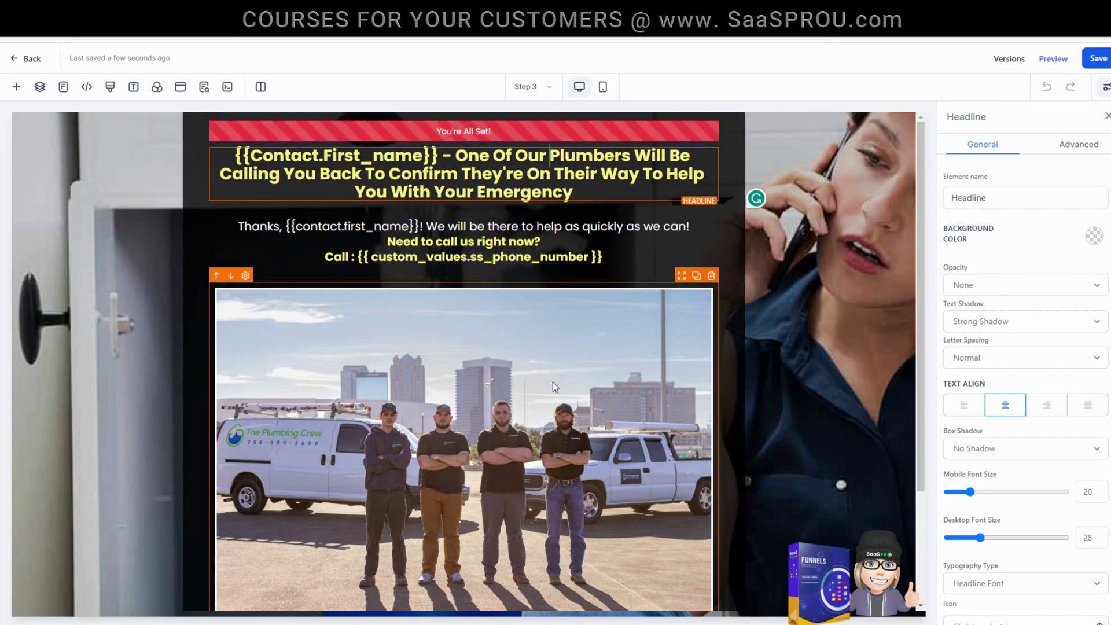
scroll(546, 405, "down", 2)
scroll(547, 405, "down", 1)
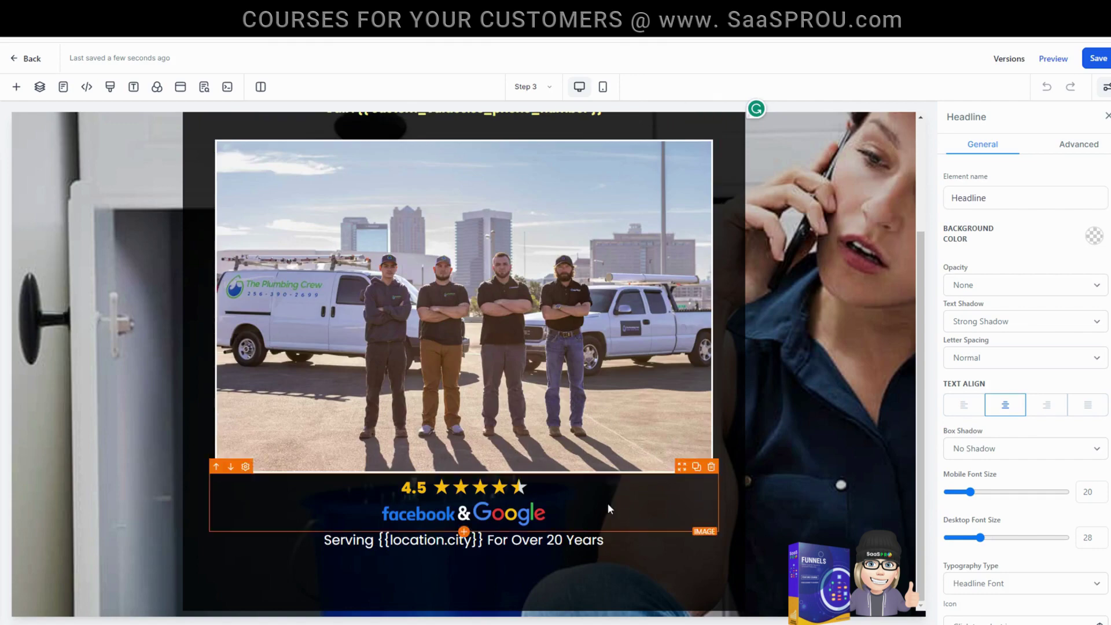
scroll(607, 508, "up", 3)
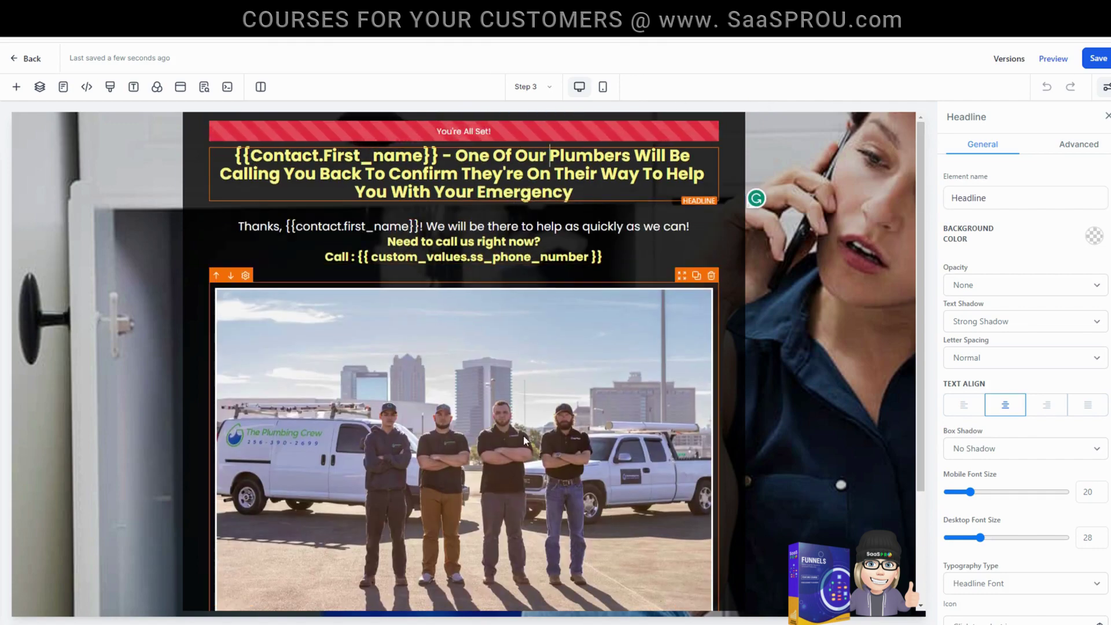
scroll(524, 440, "down", 3)
scroll(522, 438, "up", 3)
scroll(522, 433, "down", 3)
scroll(520, 435, "up", 3)
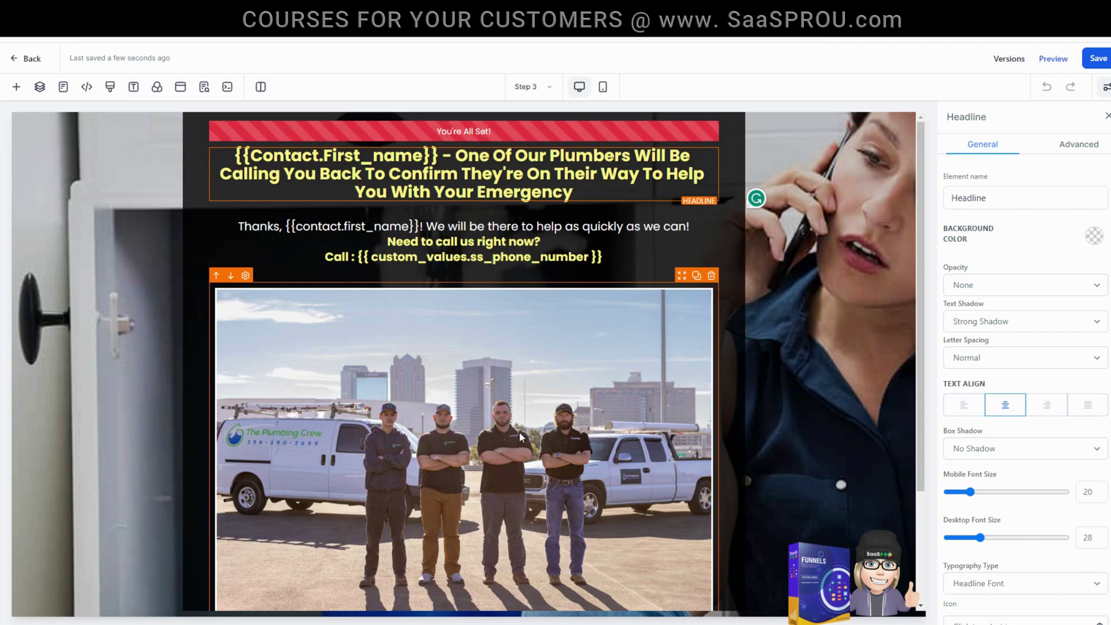
Try a video element between the call-us text and the team photo, and delete it again
left_click(17, 87)
scroll(260, 463, "down", 1)
left_click_drag(256, 495, 560, 307)
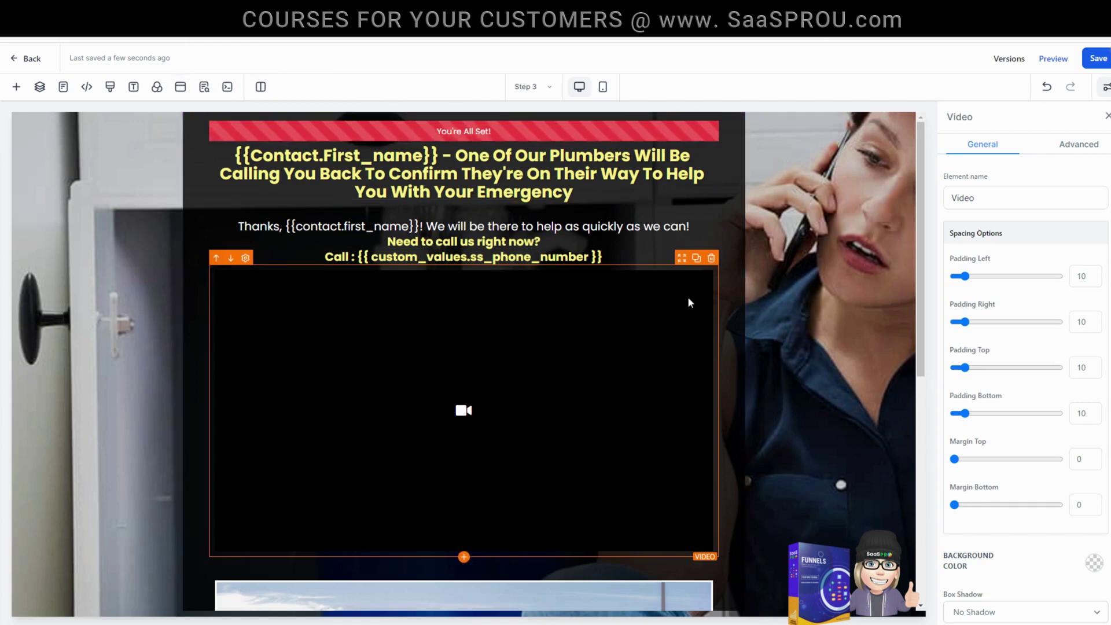
left_click(712, 257)
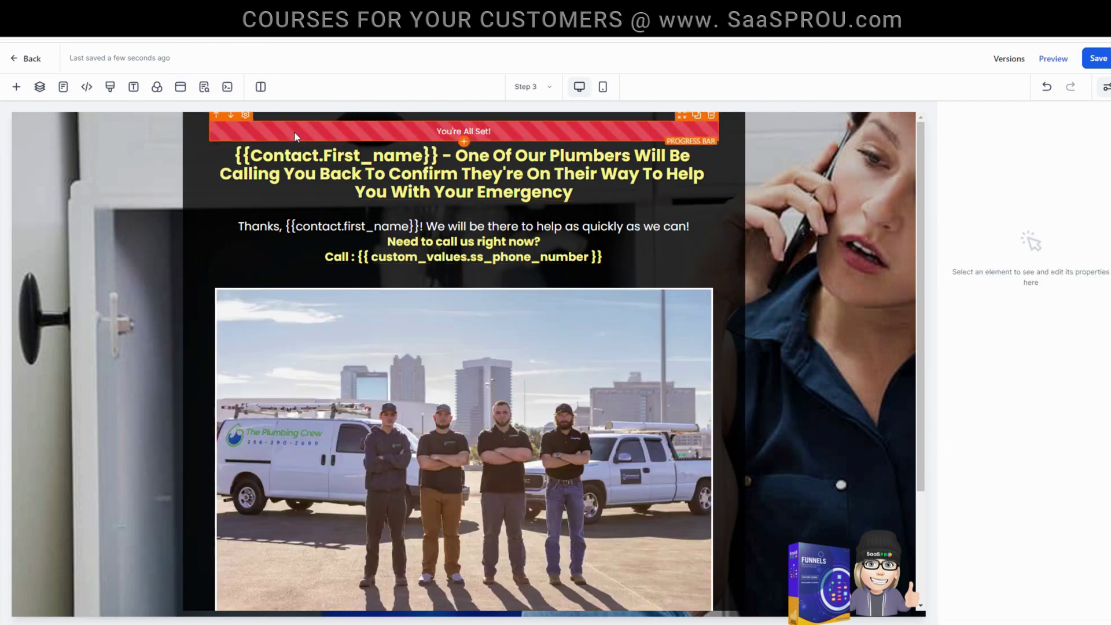
Review the Step 3 page's SEO meta data and update it with the existing entries
left_click(204, 87)
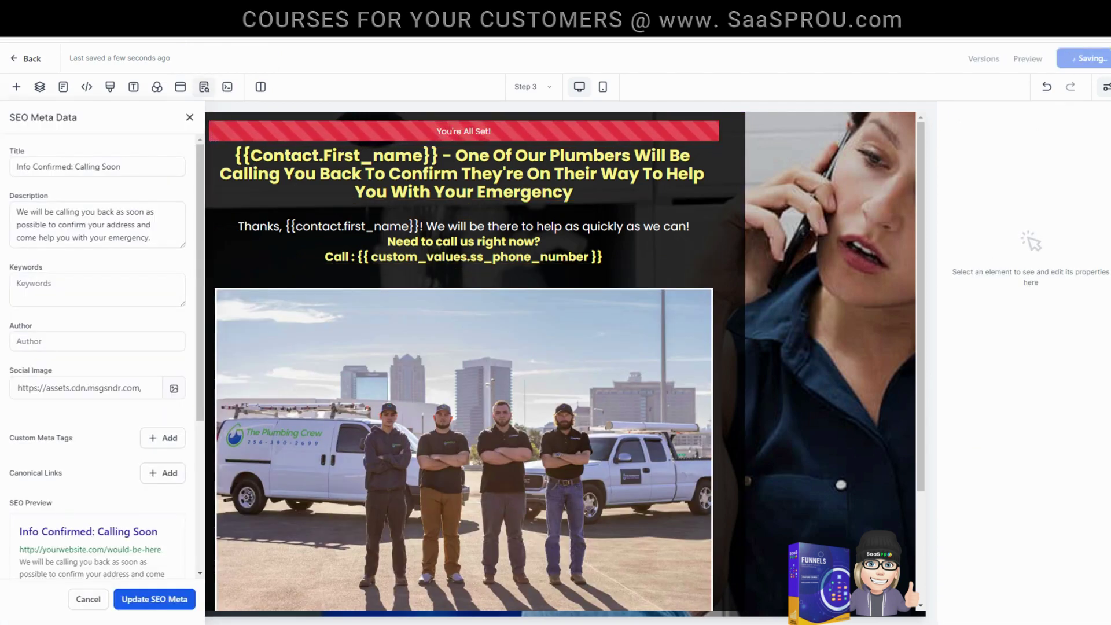
left_click(154, 602)
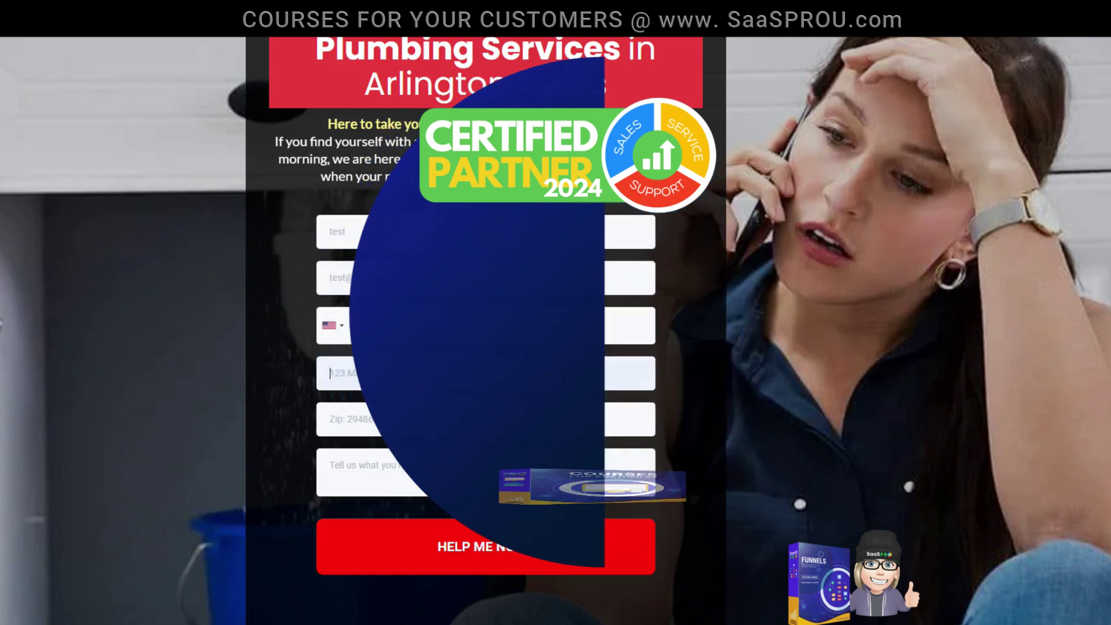
Complete the emergency plumbing form with the zip code and the help message "Hurry!", and submit the request
left_click(403, 411)
left_click(393, 411)
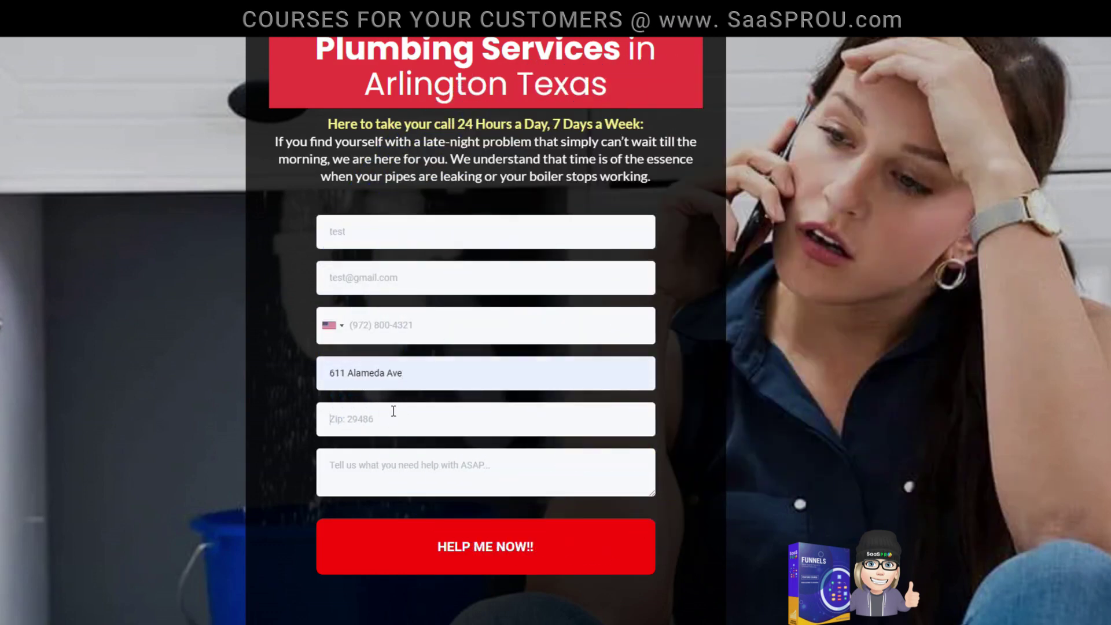
type("751")
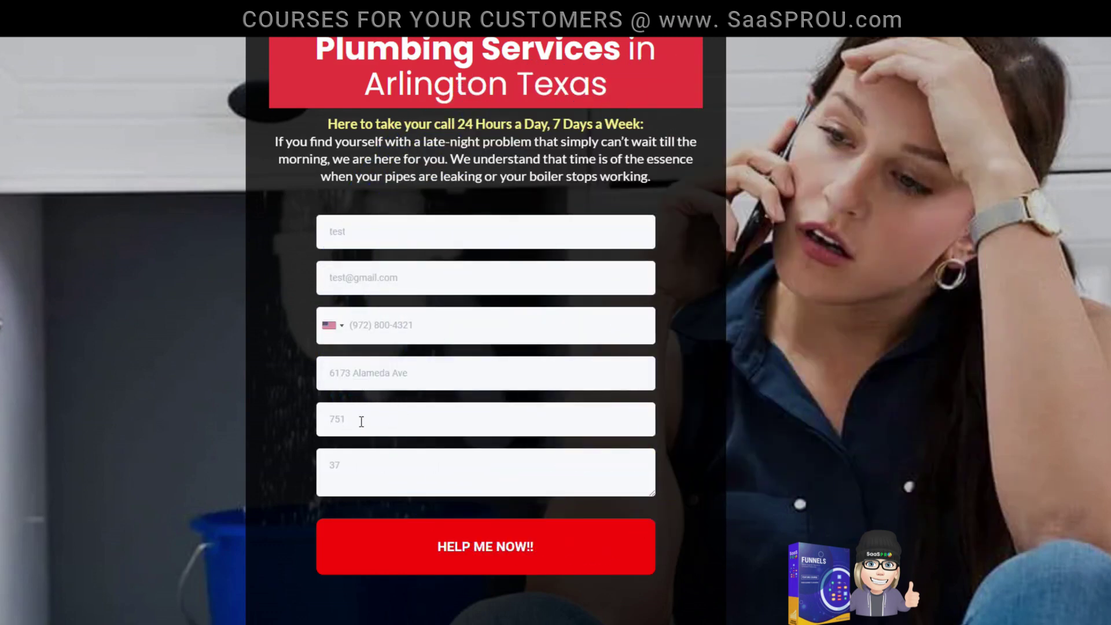
left_click(317, 455)
type("Hurry!")
left_click(470, 553)
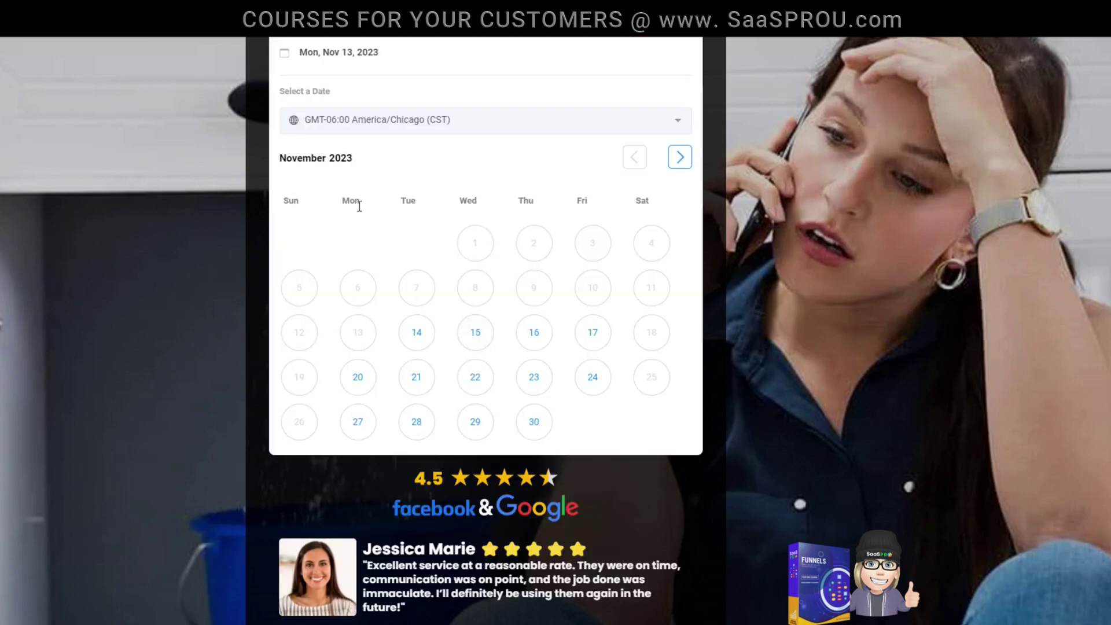
Select Any Available as the staff member and choose November 14, 2023 in the booking calendar
scroll(358, 214, "up", 3)
left_click(327, 176)
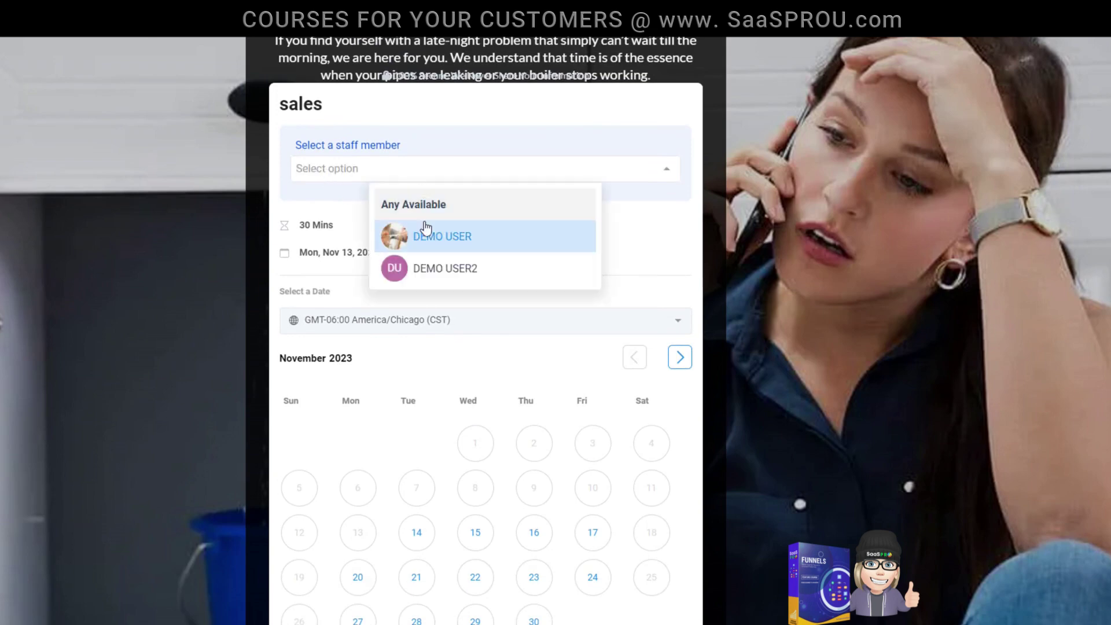
left_click(379, 218)
scroll(642, 616, "down", 4)
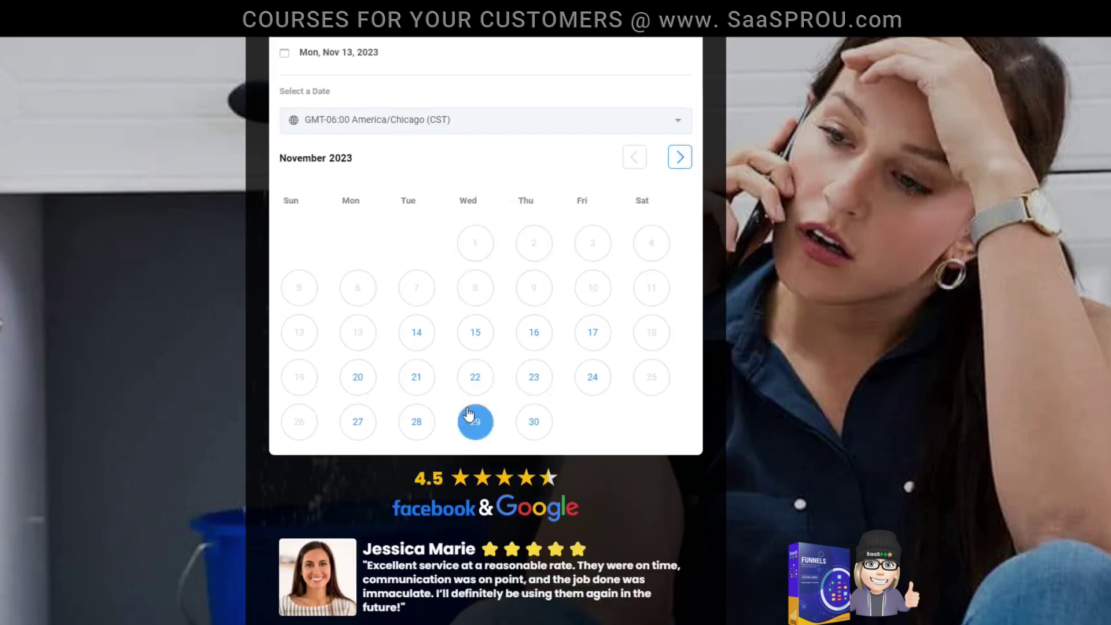
left_click(417, 339)
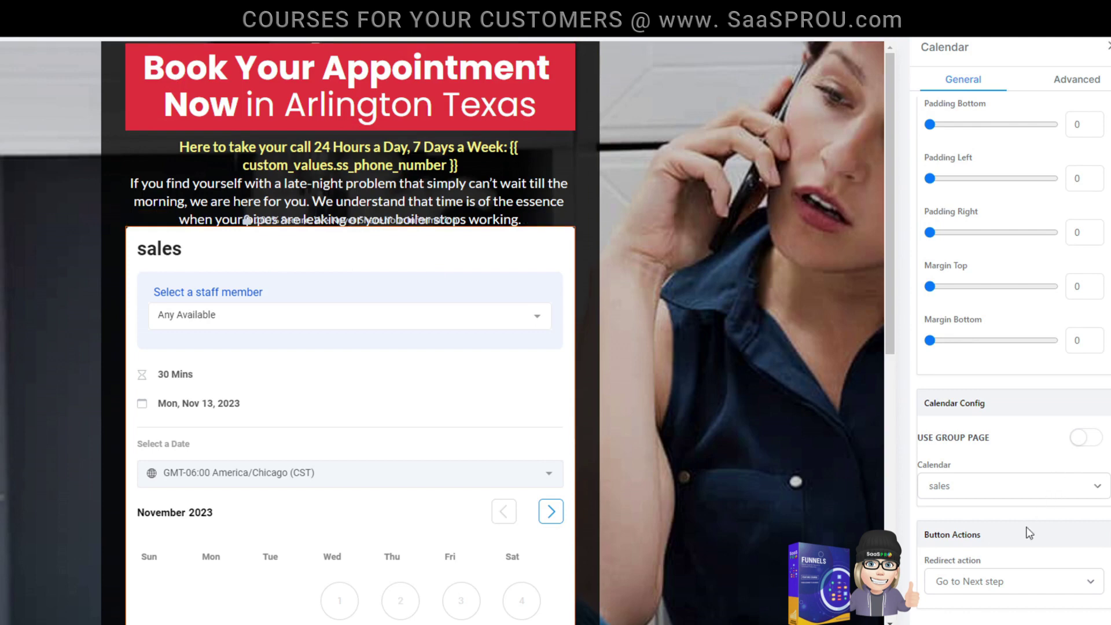
Set the redirect action of the sales calendar element on the booking page to Go to website Url
left_click(989, 580)
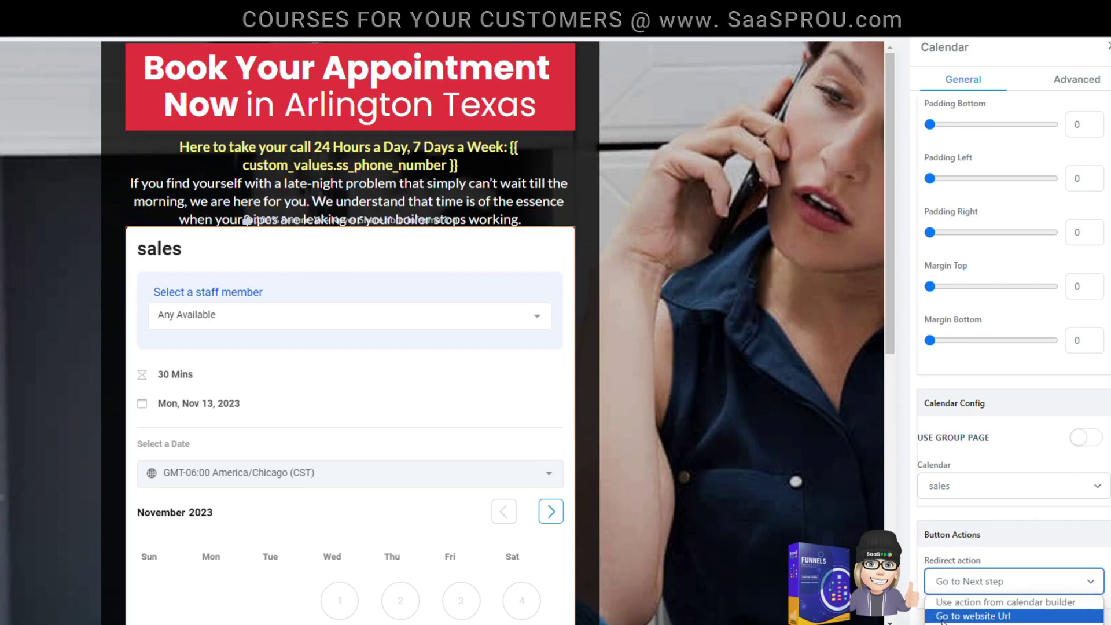
left_click(1013, 621)
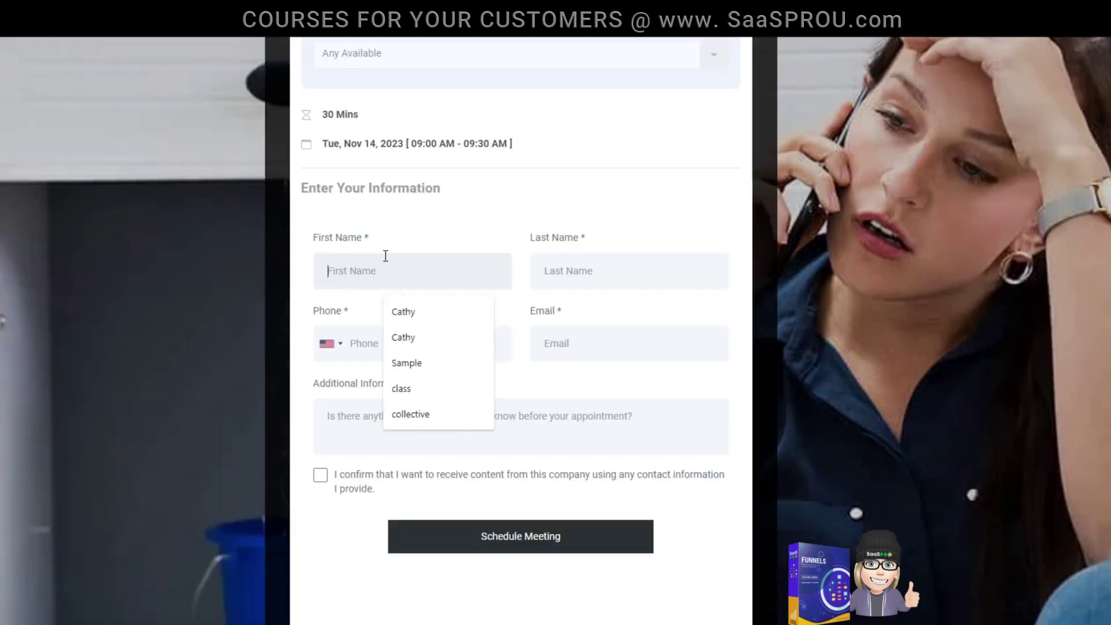
Fill in the booking form with "test" contact details, consent to receiving content, and schedule the meeting
type("teest")
key("Tab")
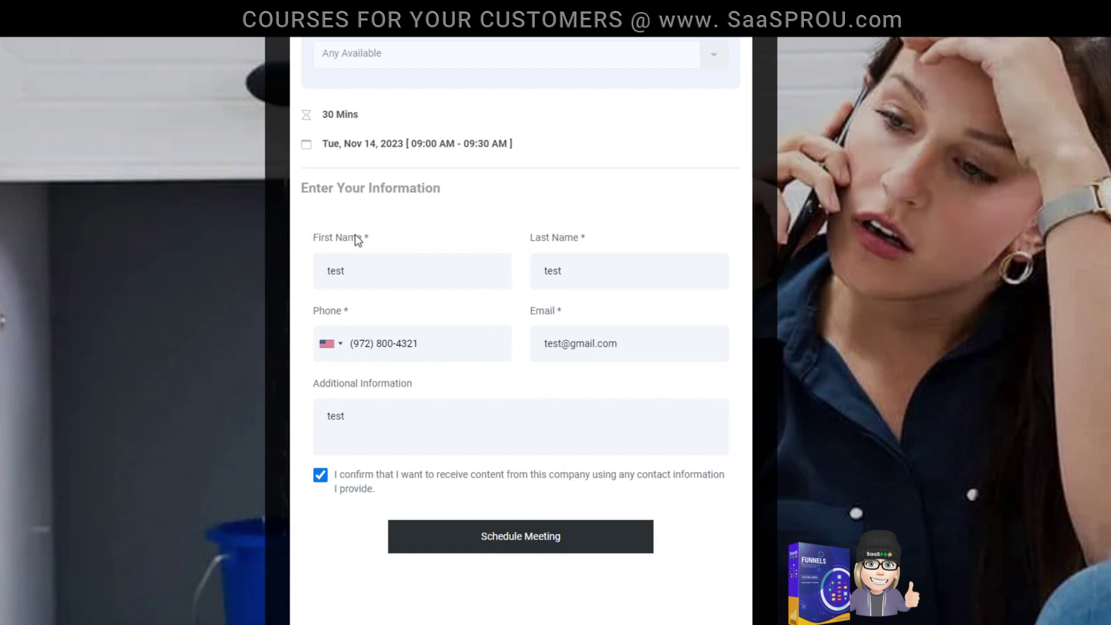
left_click(537, 549)
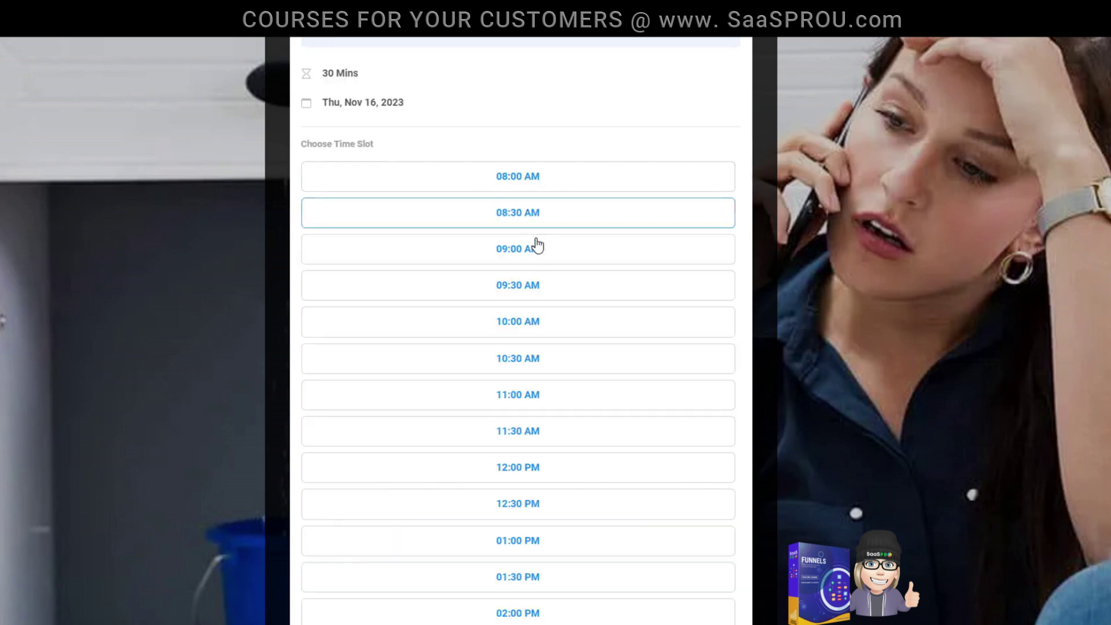
Choose the 09:00 AM time slot for Thursday, November 16, 2023 and continue to the contact information form
left_click(540, 252)
left_click(598, 253)
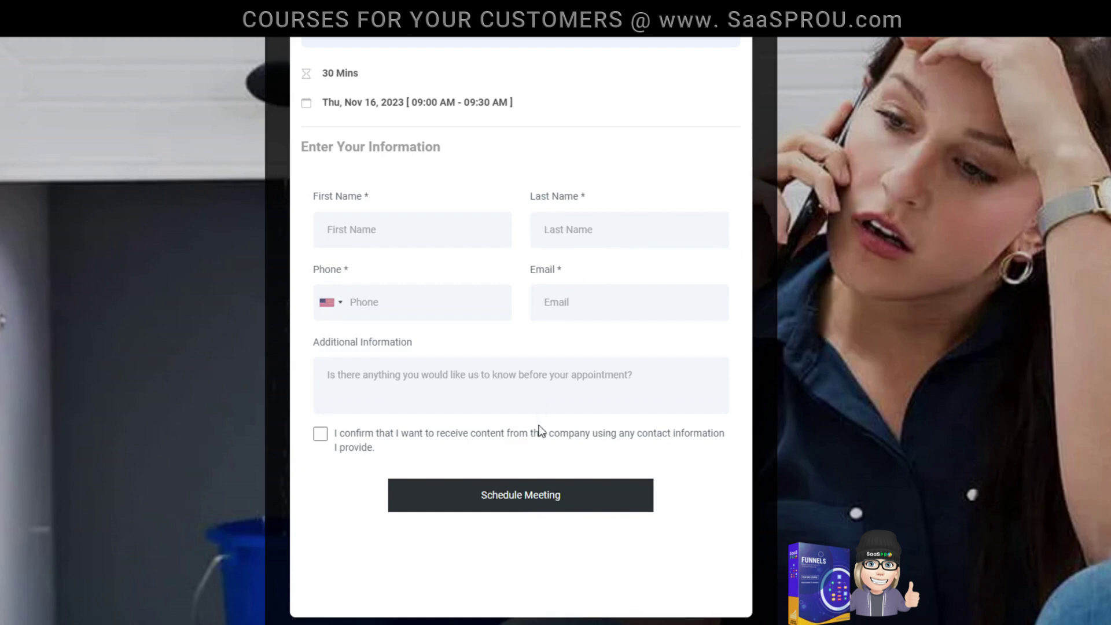
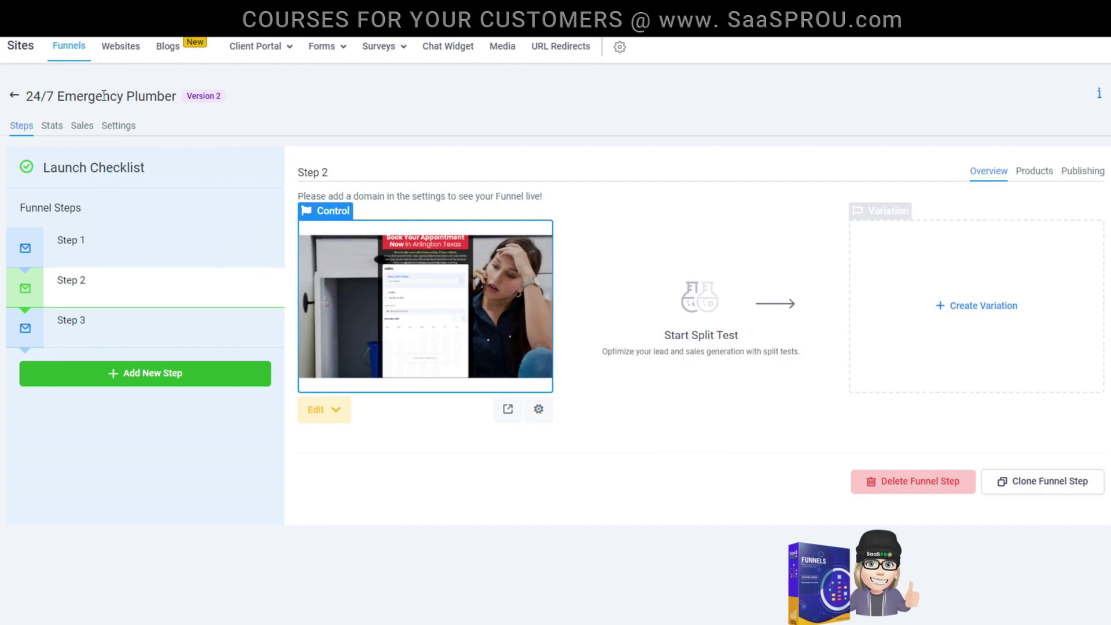
Examine the page view and opt-in statistics for each step of the 24/7 Emergency Plumber funnel
left_click(53, 132)
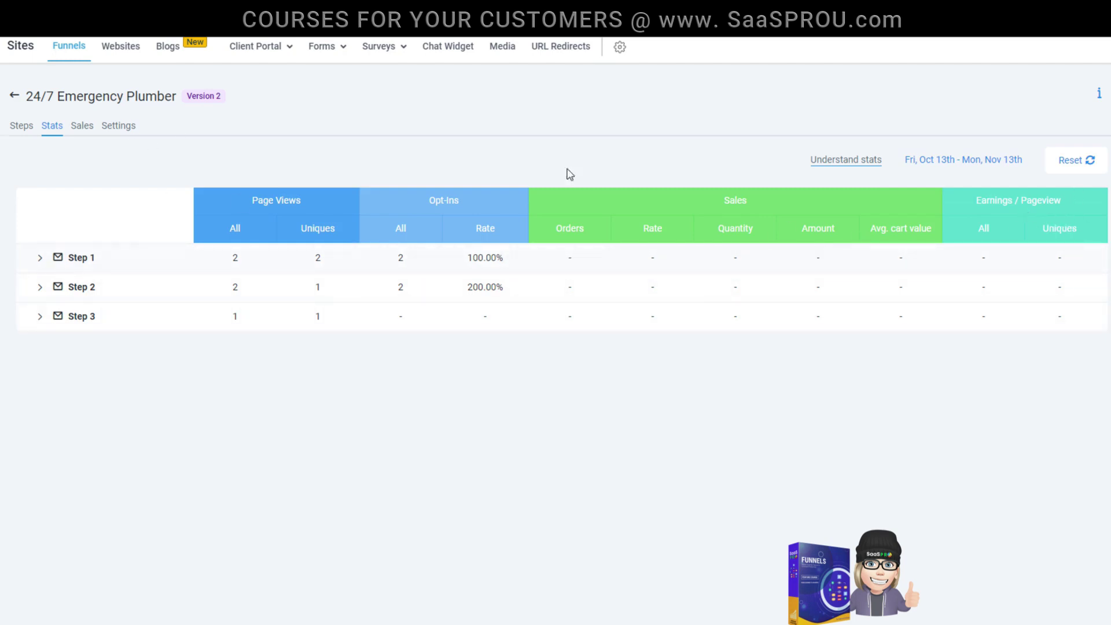
left_click(22, 127)
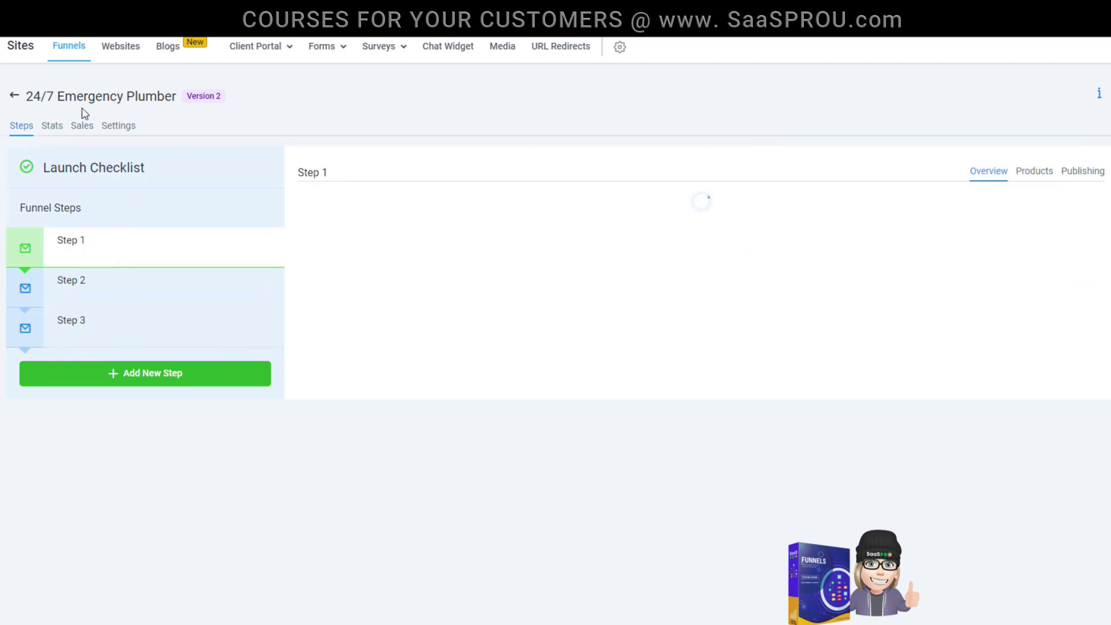
left_click(52, 129)
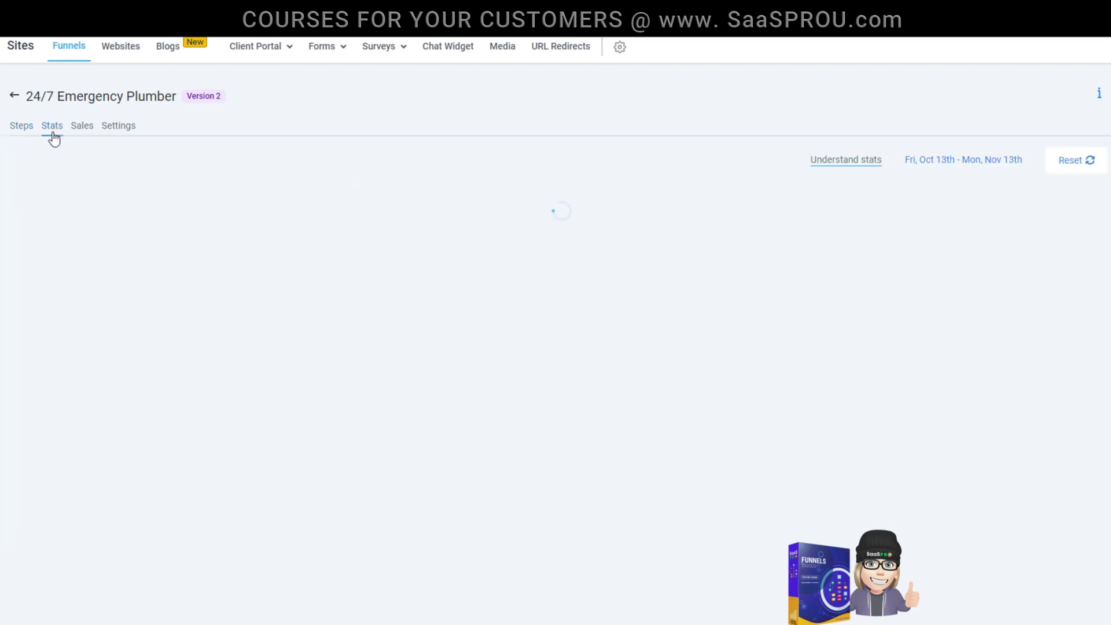
Review the funnel's sales page and general settings, including the domain choices
left_click(81, 129)
left_click(127, 131)
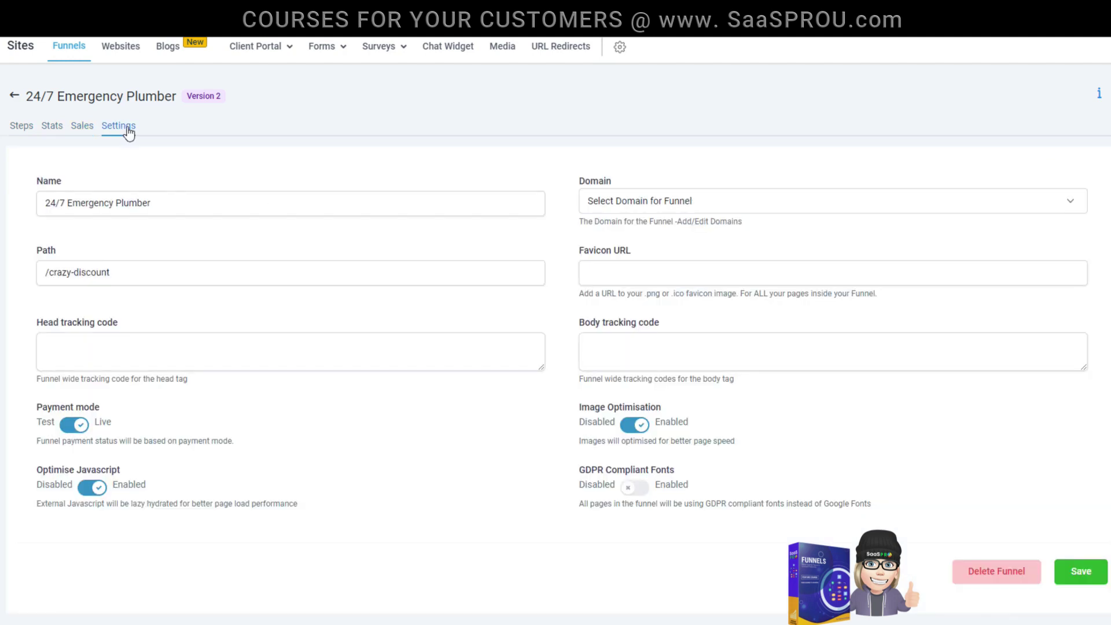
left_click(628, 208)
left_click(561, 185)
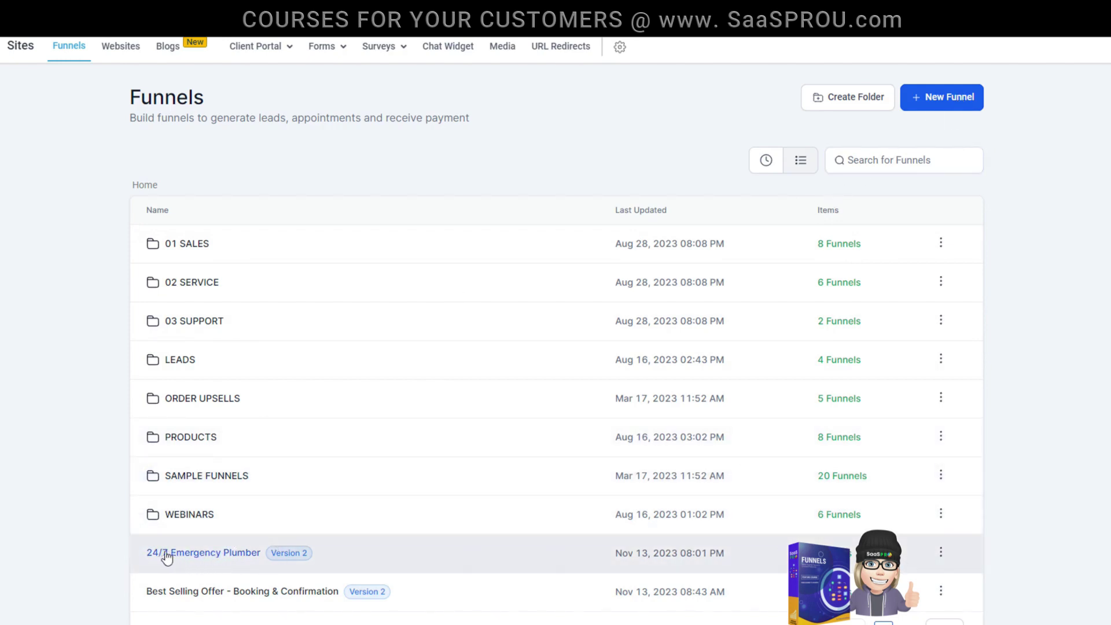
View the 24/7 Emergency Plumber funnel's steps, return to the funnels list, and show the available actions for that funnel
left_click(230, 554)
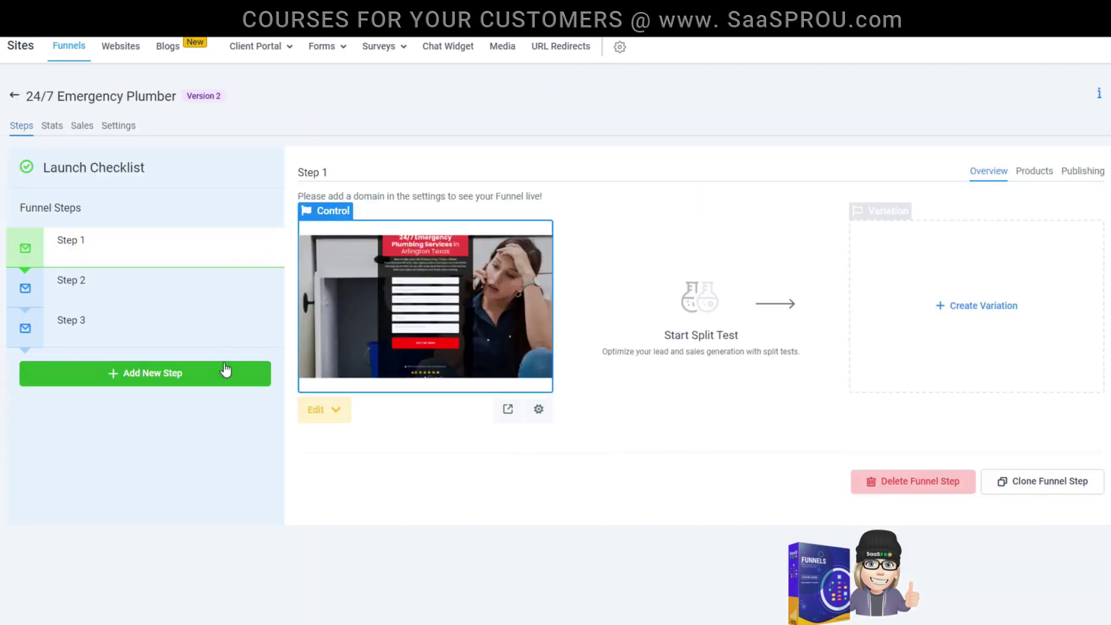
mouse_move(108, 320)
left_mouse_down()
mouse_move(109, 283)
mouse_move(112, 335)
mouse_move(107, 199)
mouse_move(114, 320)
left_mouse_up()
left_click(13, 98)
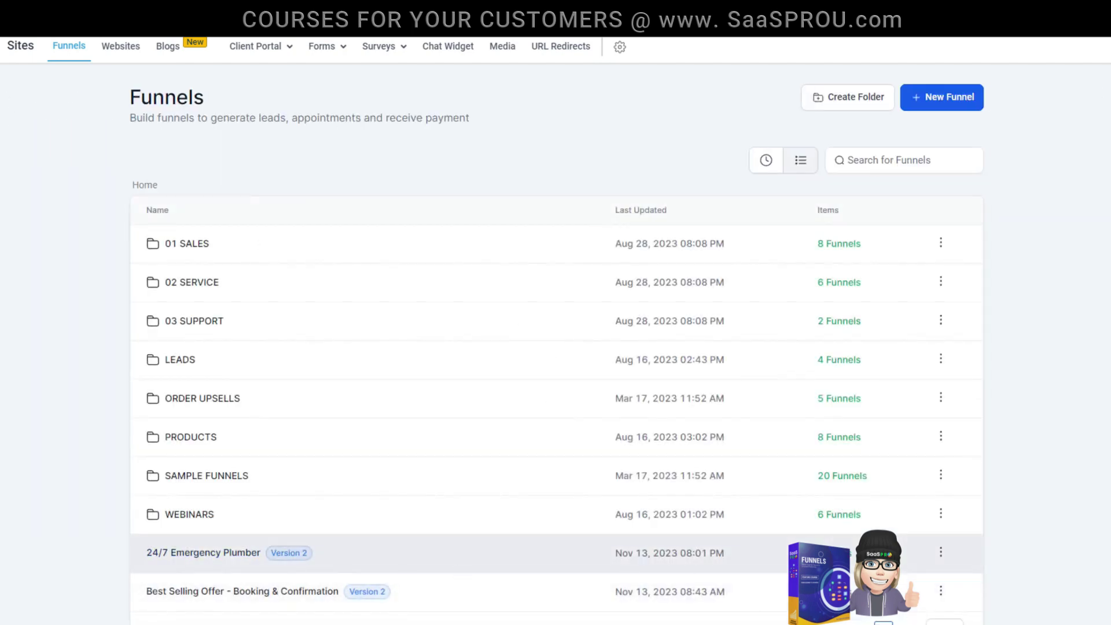
left_click(940, 551)
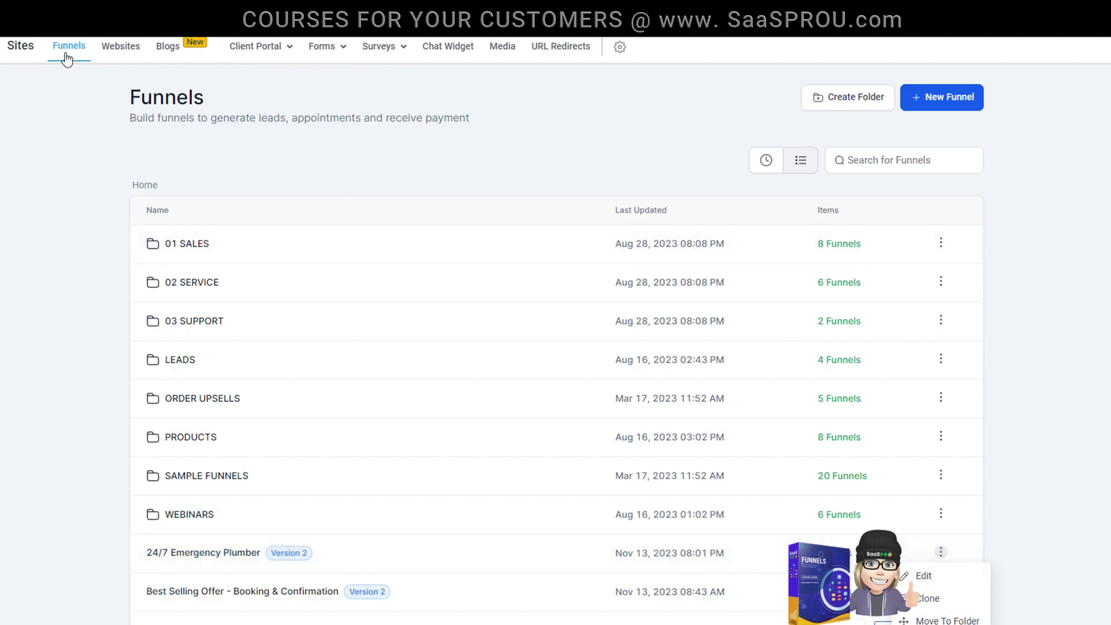
Reopen the 24/7 Emergency Plumber funnel from the funnels list and view its statistics
left_click(193, 553)
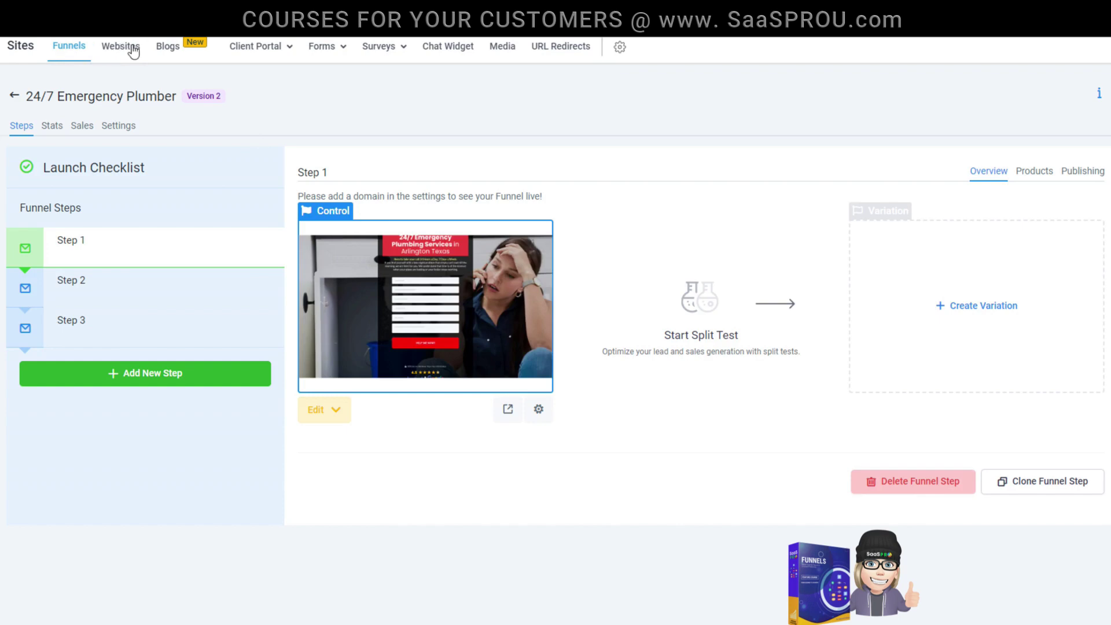
left_click(24, 88)
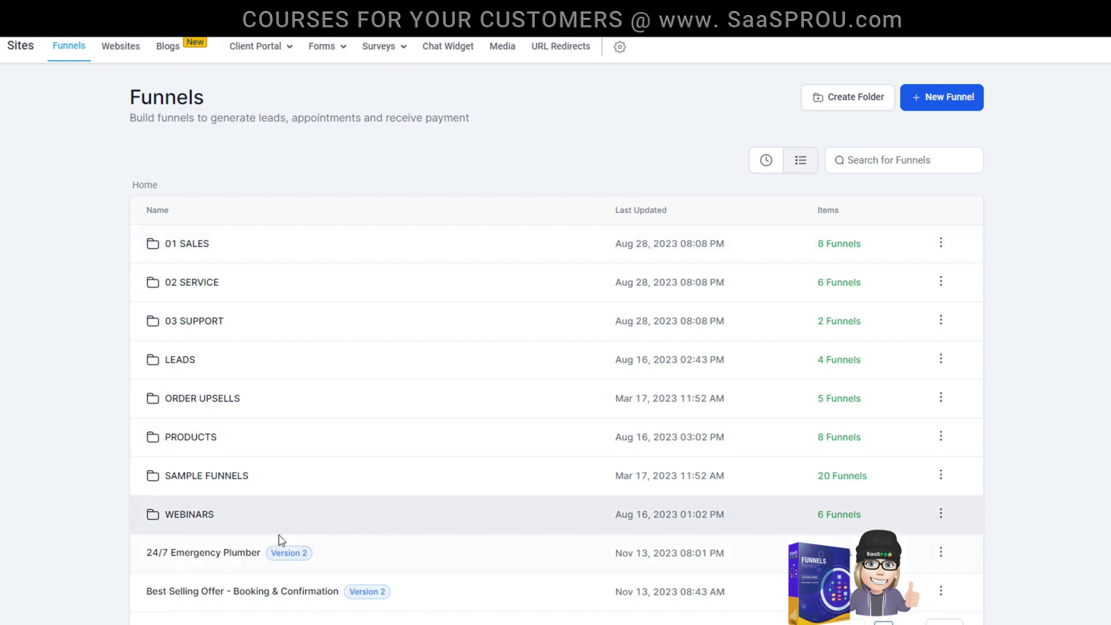
left_click(232, 553)
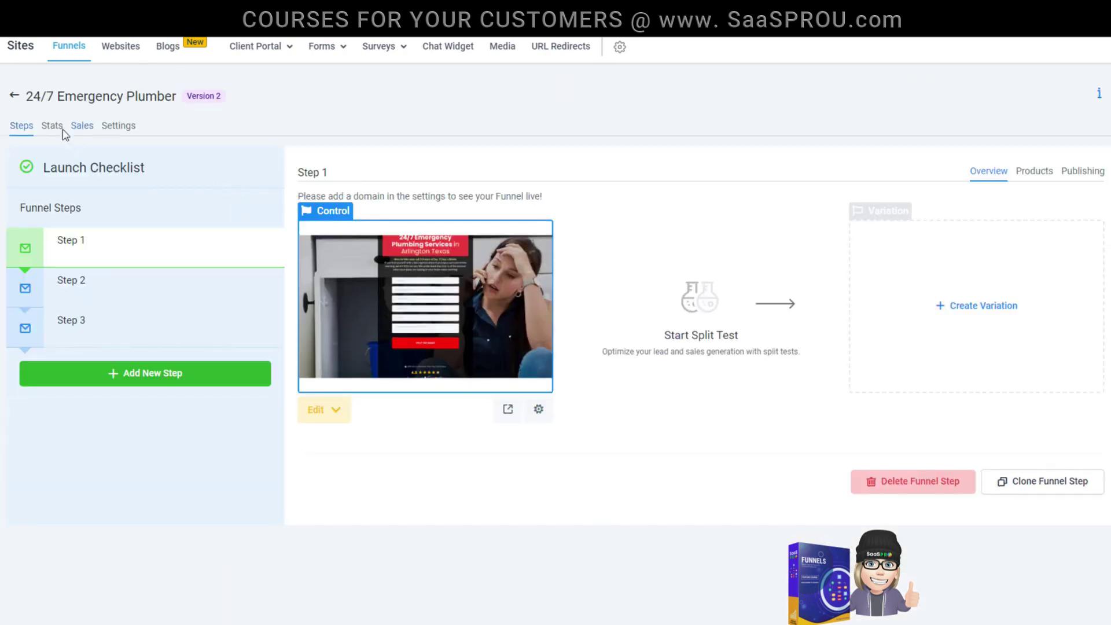
left_click(53, 128)
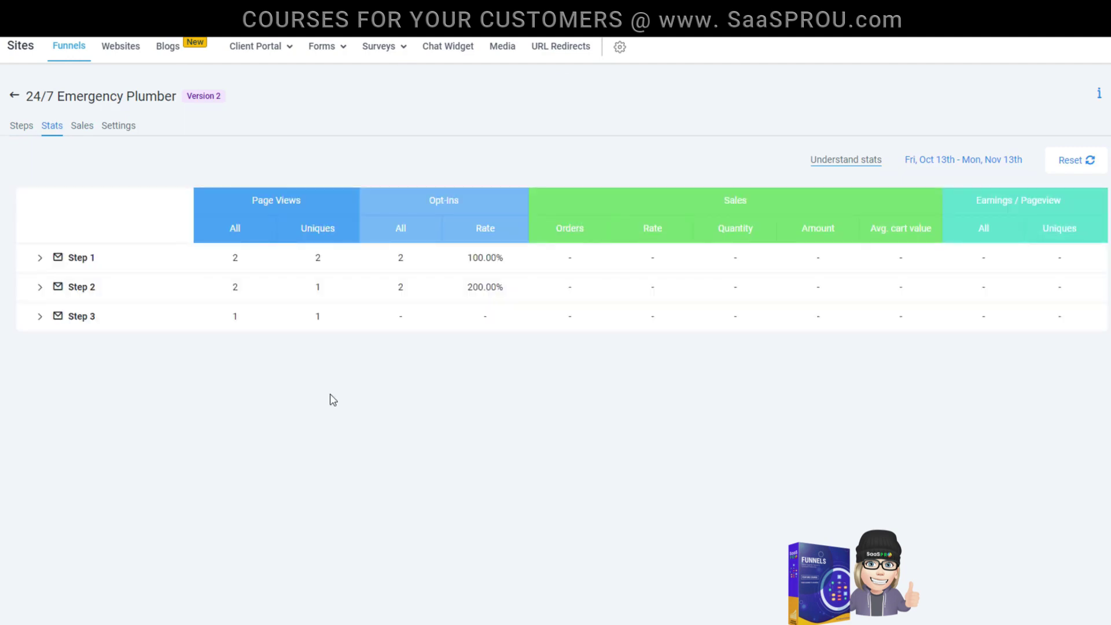